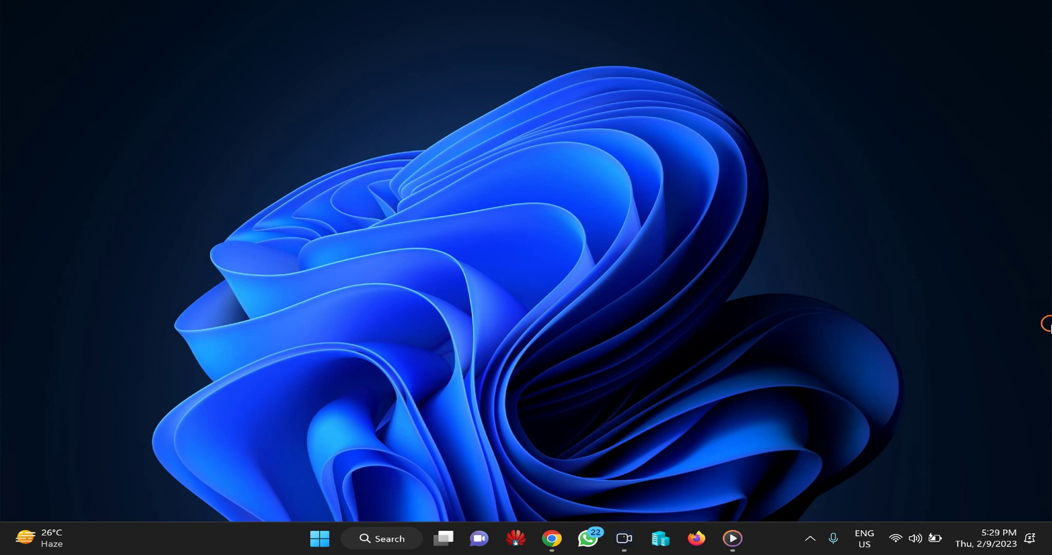
Open the Settings app directly and close it, and repeat the launch using the Settings shortcut among Start's pinned apps
{"action": "key", "text": "super+i"}
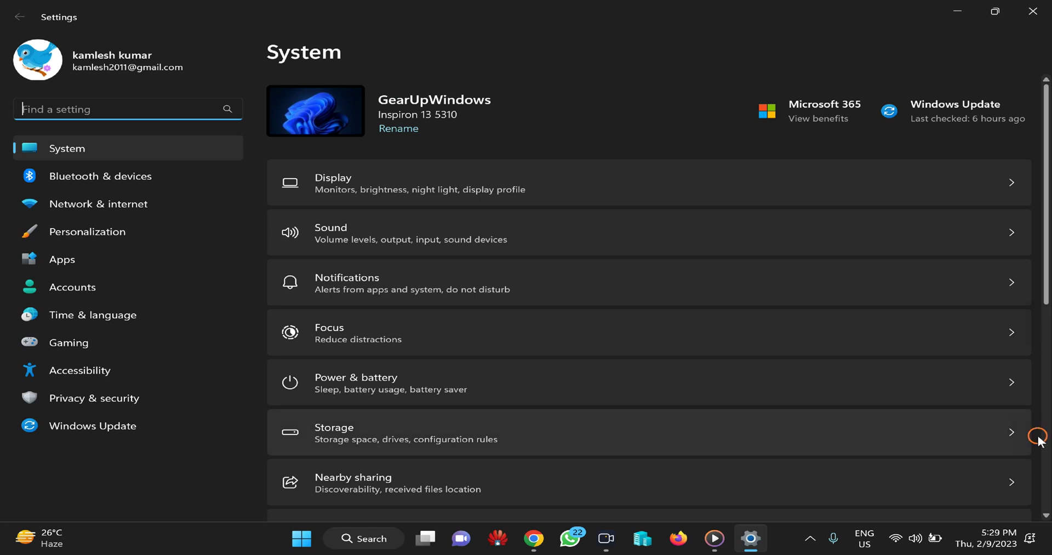
{"action": "left_click", "coordinate": [1043, 6]}
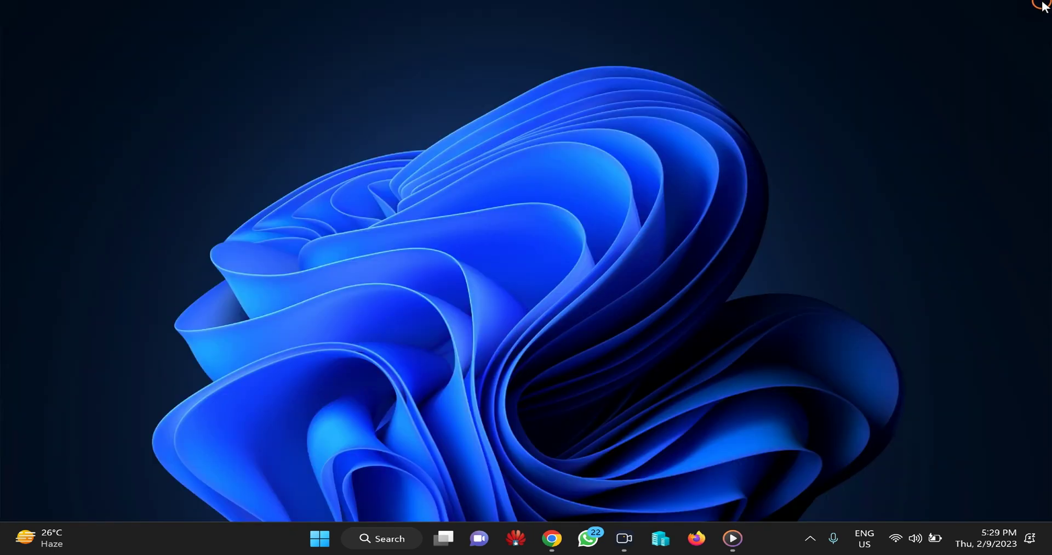
{"action": "left_click", "coordinate": [318, 538]}
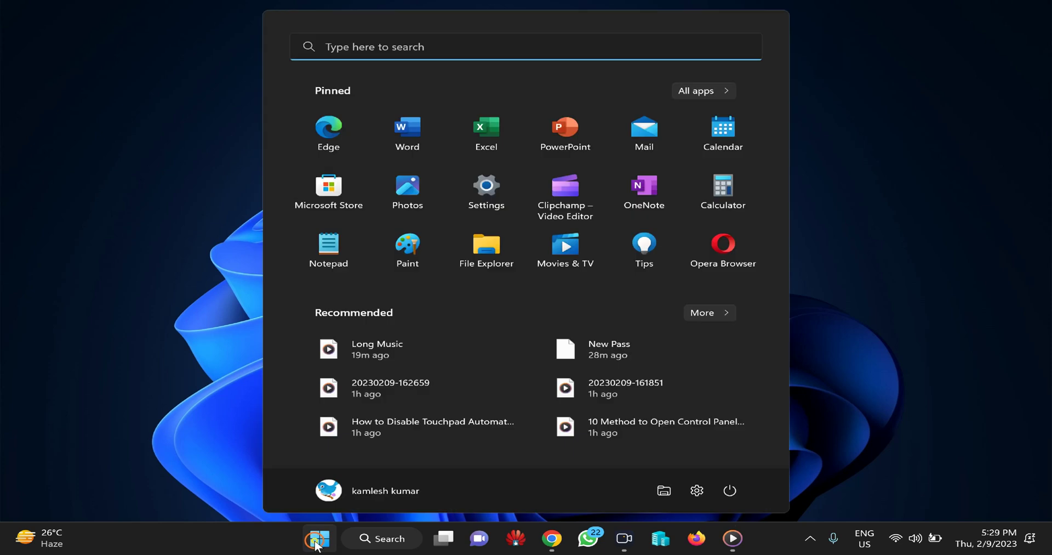
{"action": "left_click", "coordinate": [498, 197]}
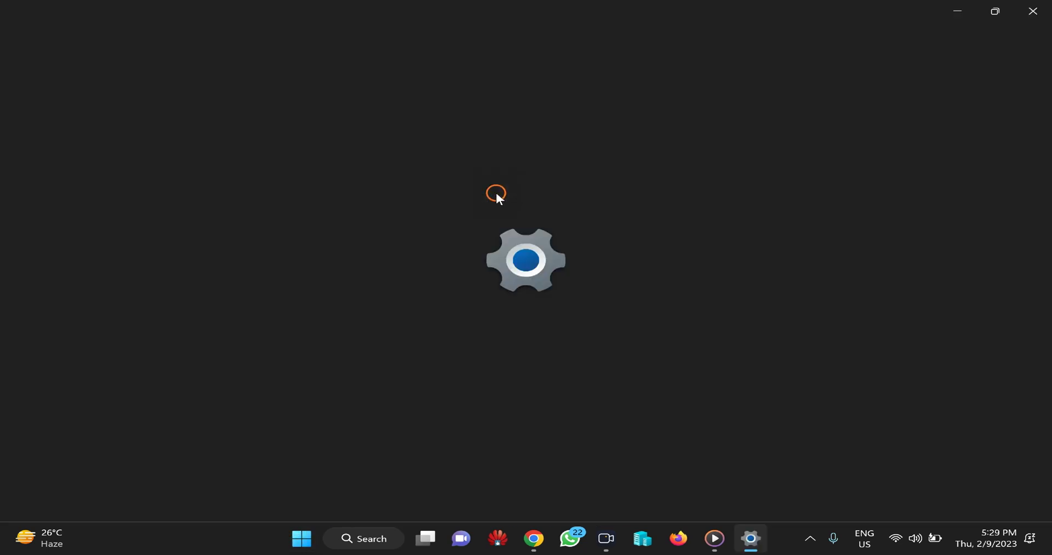
{"action": "left_click", "coordinate": [1032, 10]}
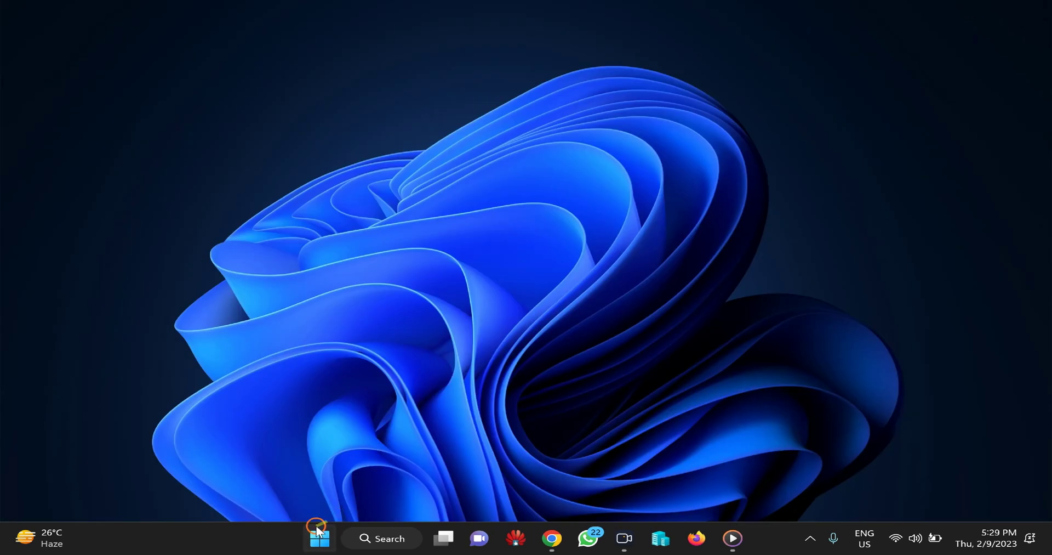
Search Windows for "settings", open the Settings app from the best match and close it
{"action": "left_click", "coordinate": [382, 542]}
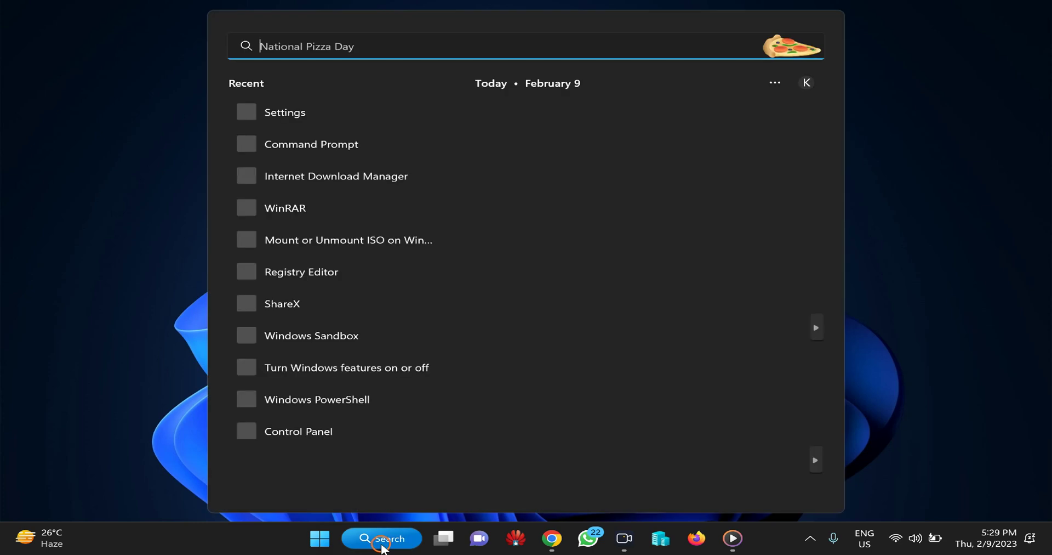
{"action": "type", "text": "settings"}
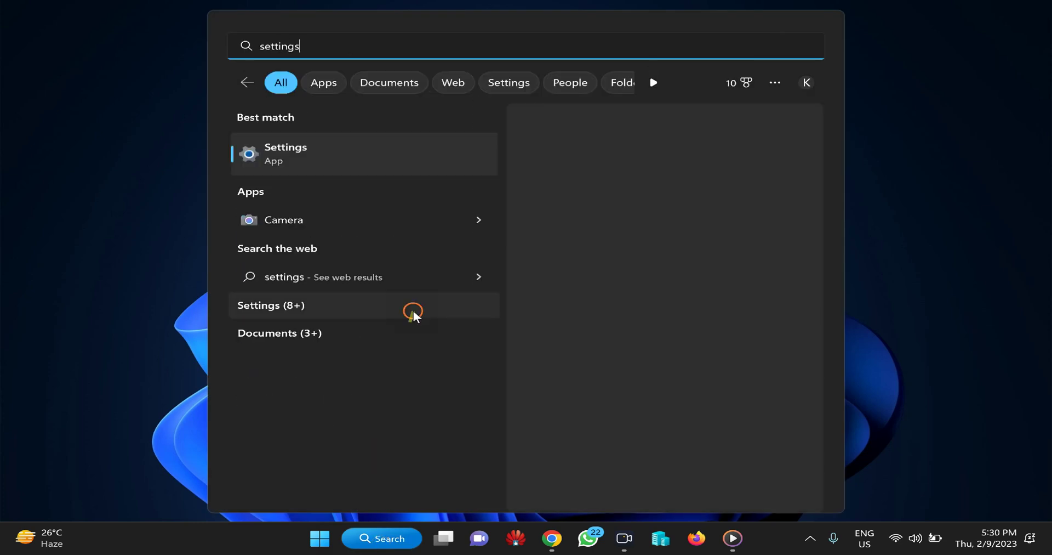
{"action": "left_click", "coordinate": [293, 154]}
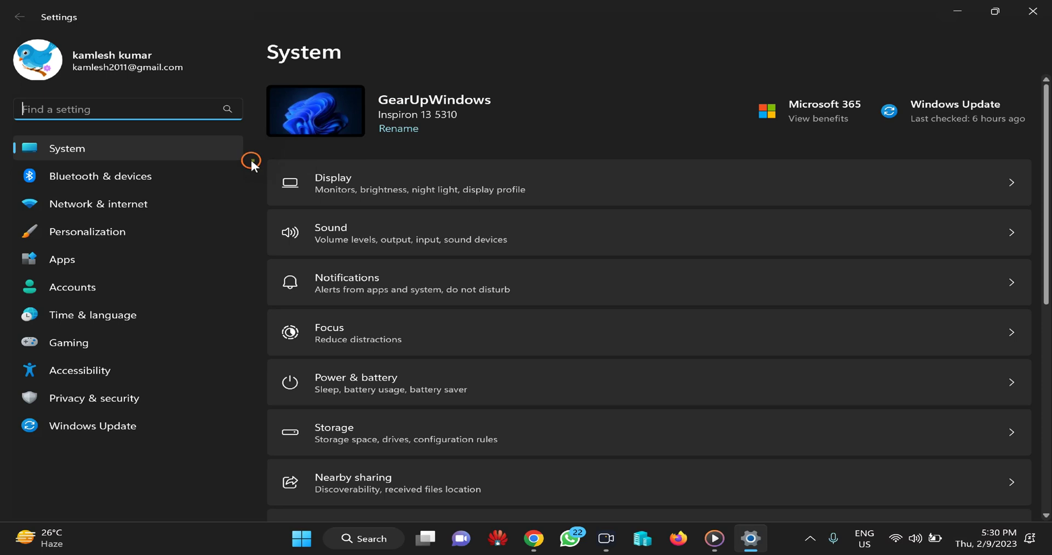
{"action": "left_click", "coordinate": [1034, 9]}
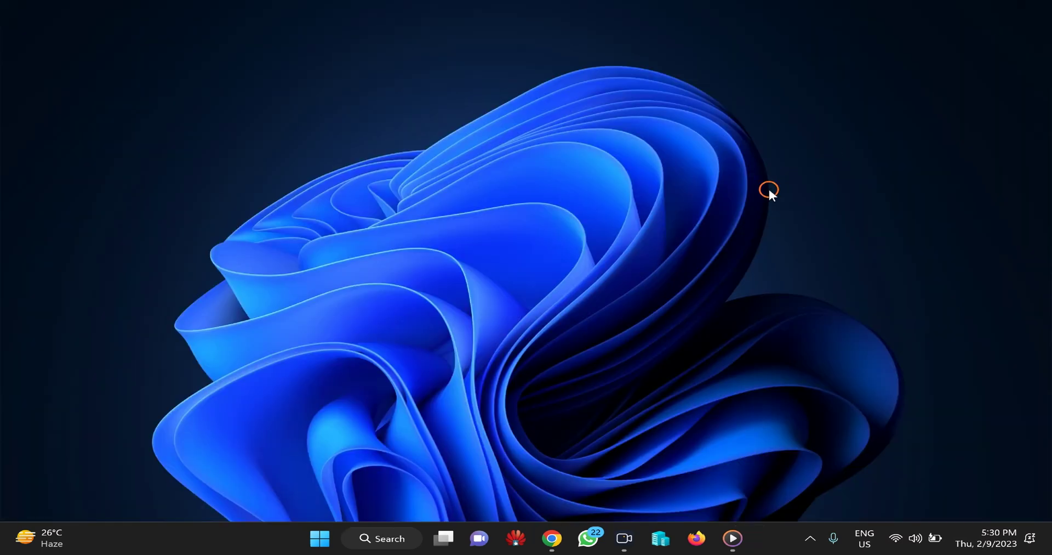
Open the Settings app from the system tray's quick settings and close its window
{"action": "left_click", "coordinate": [924, 536]}
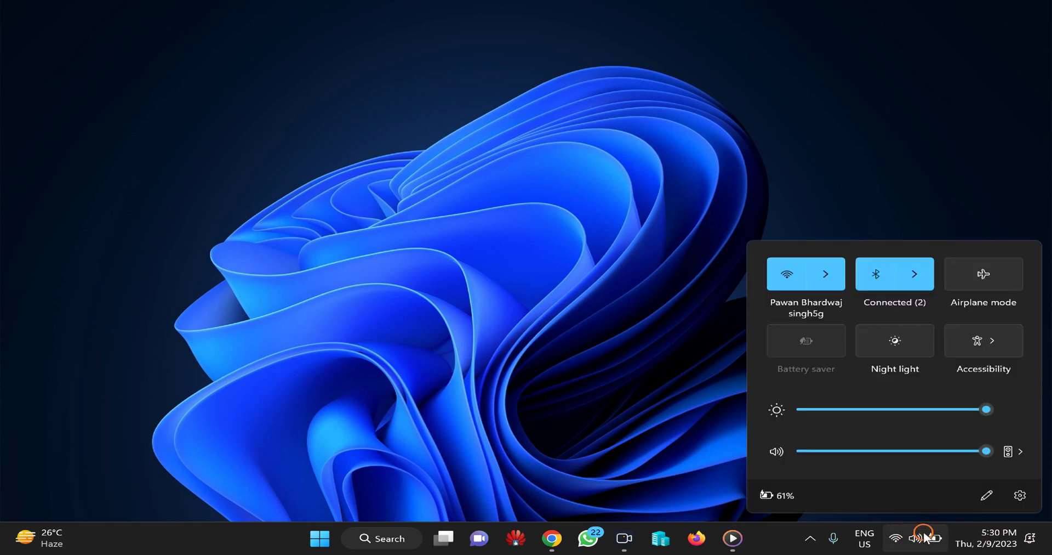
{"action": "left_click", "coordinate": [1018, 495]}
{"action": "left_click", "coordinate": [674, 461]}
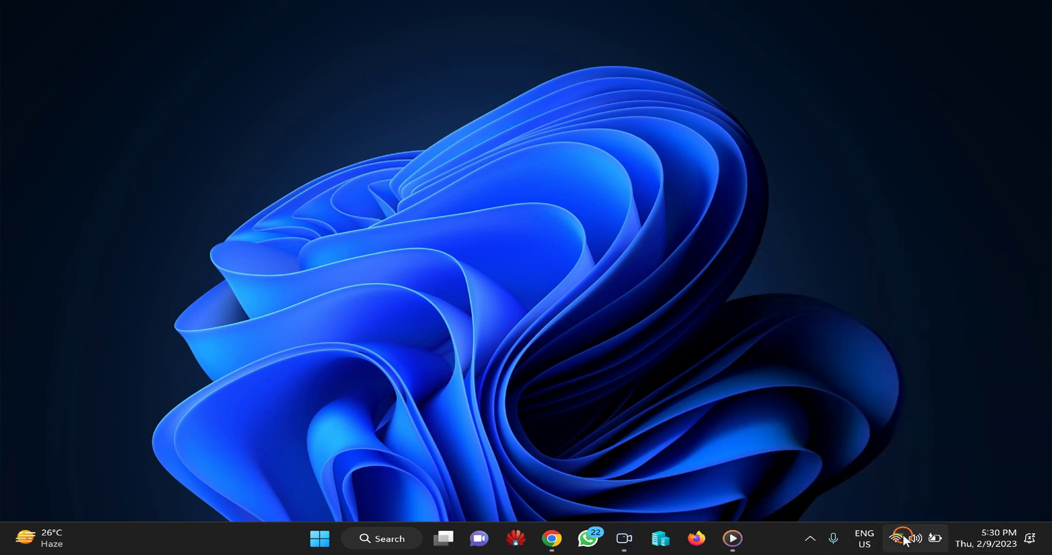
{"action": "left_click", "coordinate": [920, 539]}
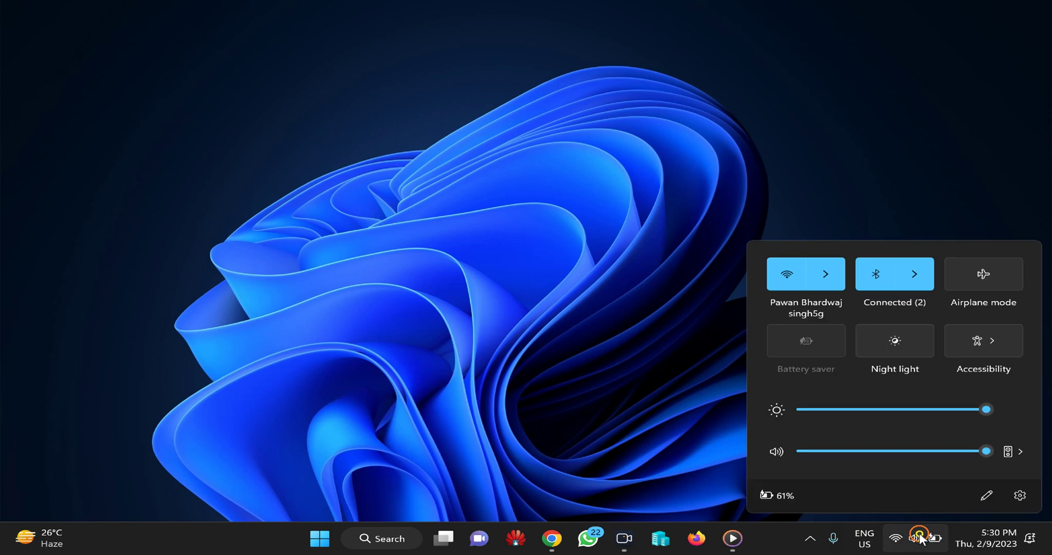
{"action": "left_click", "coordinate": [1028, 497]}
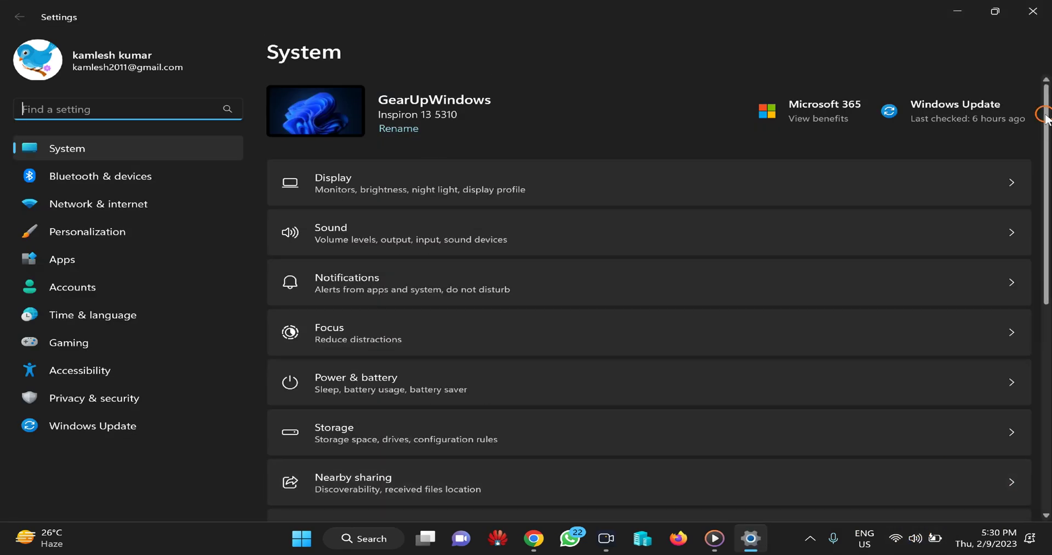
{"action": "left_click", "coordinate": [1044, 7]}
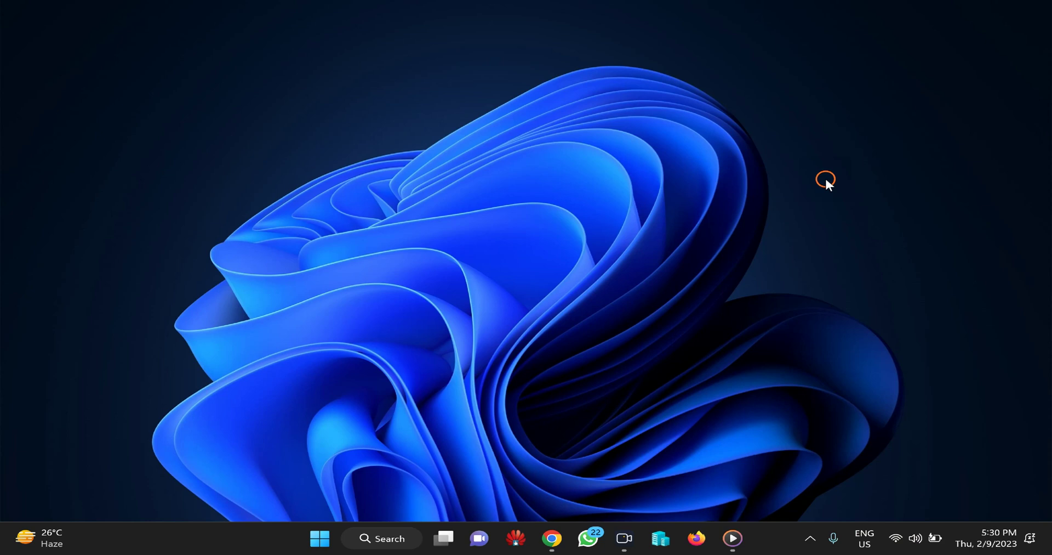
Launch the Settings app through Run with the command ms-settings: and close its window
{"action": "key", "text": "super+r"}
{"action": "left_click_drag", "start_coordinate": [229, 370], "coordinate": [652, 166]}
{"action": "type", "text": "Open Settings on Windows 11"}
{"action": "key", "text": "ctrl+a"}
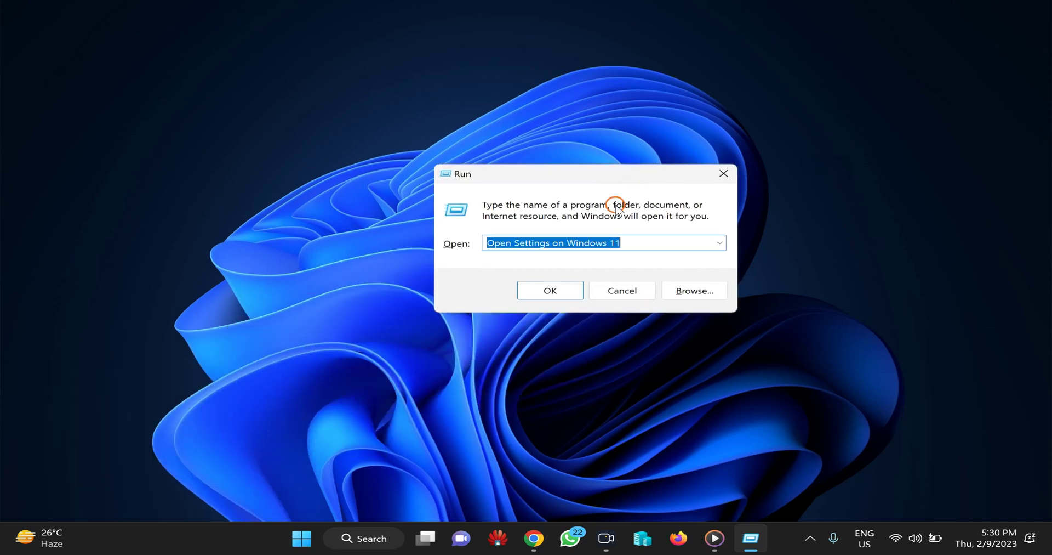
{"action": "type", "text": "ms-"}
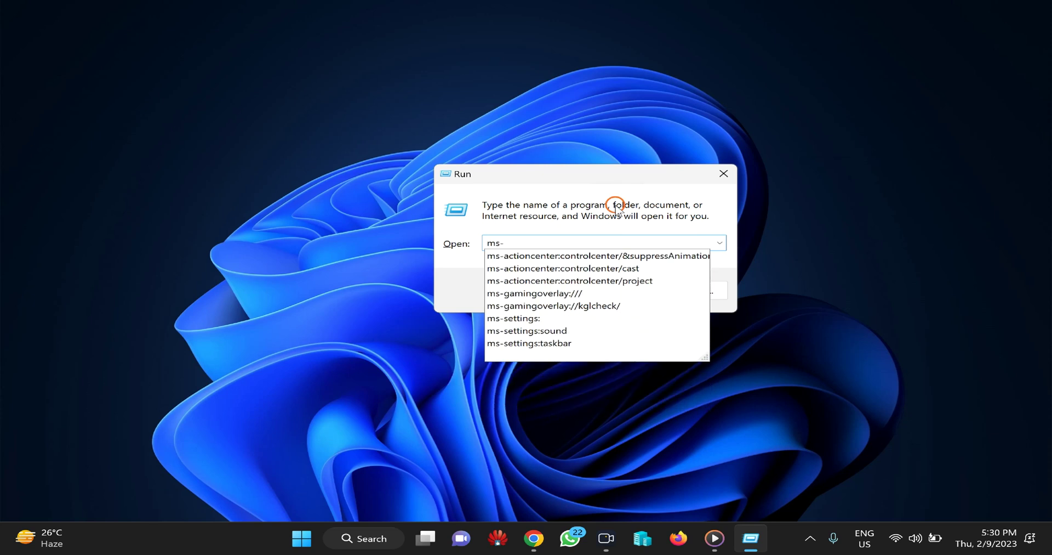
{"action": "type", "text": "se"}
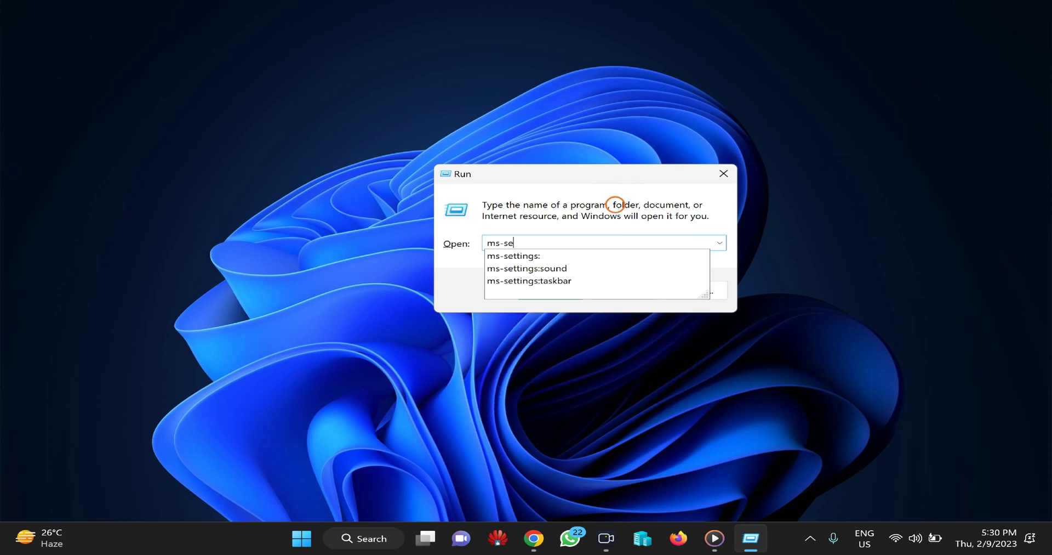
{"action": "key", "text": "Down"}
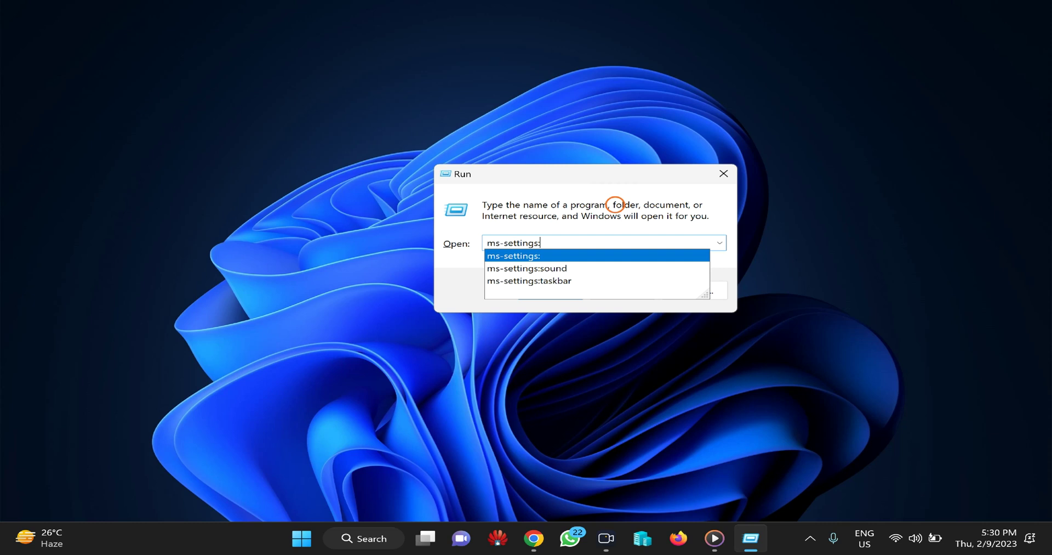
{"action": "key", "text": "Return"}
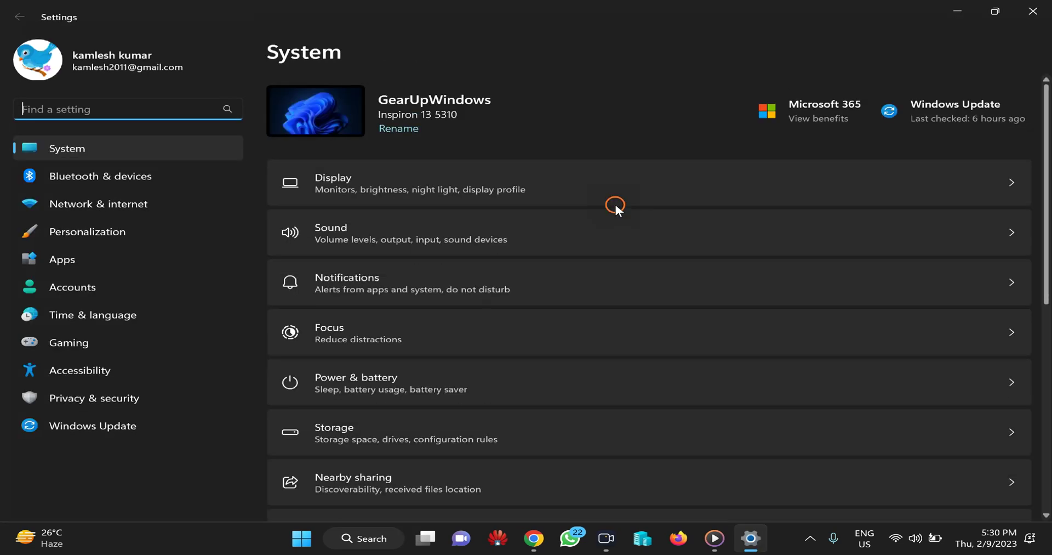
{"action": "left_click", "coordinate": [1044, 4]}
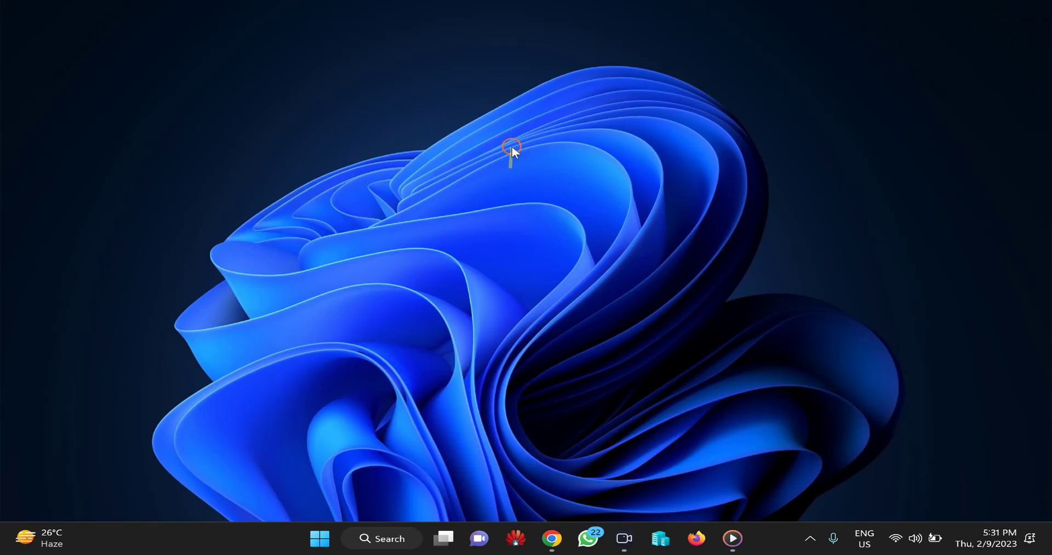
Open the Personalization page of Settings from the desktop background and close it
{"action": "right_click", "coordinate": [501, 133]}
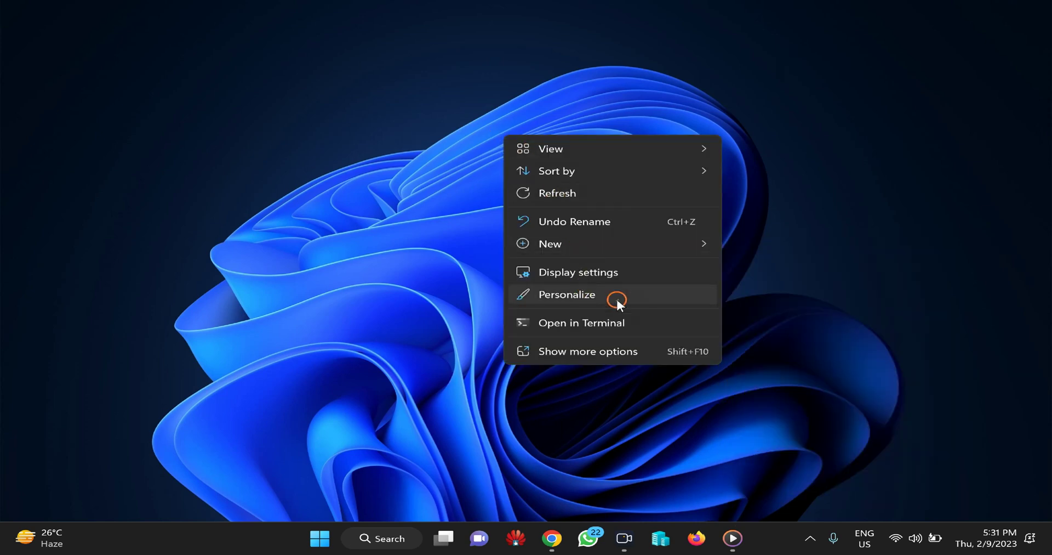
{"action": "left_click", "coordinate": [617, 296]}
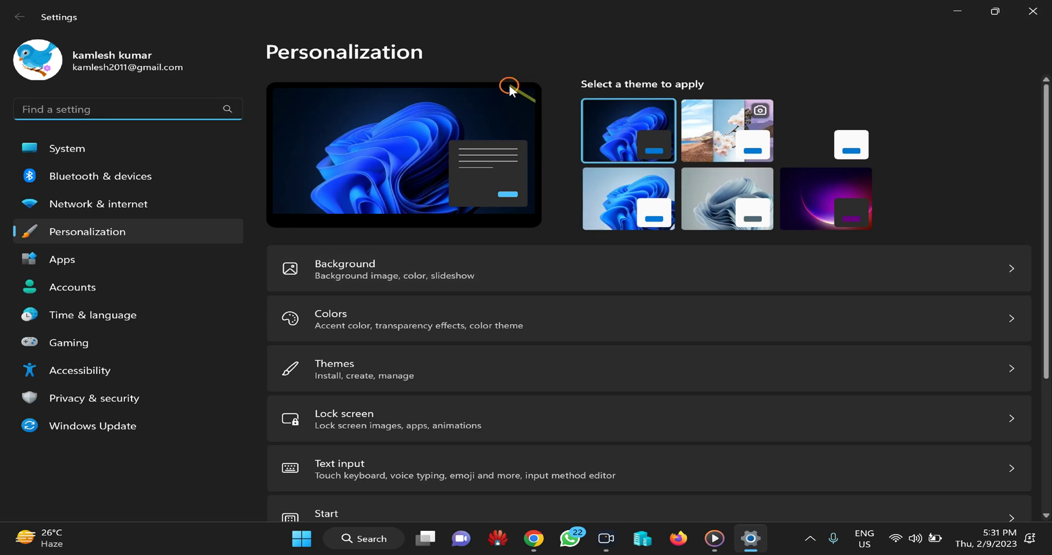
{"action": "left_click", "coordinate": [1041, 8]}
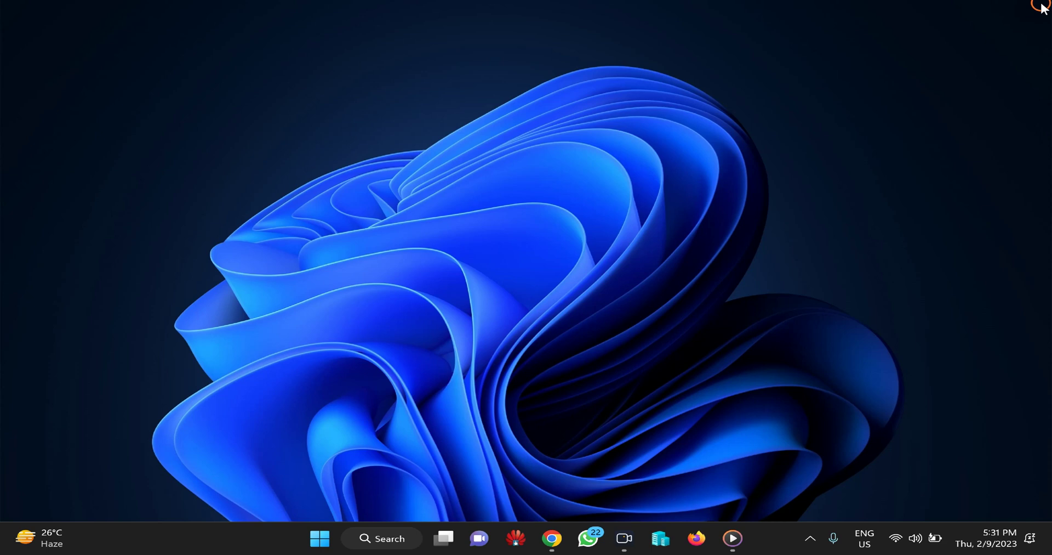
Launch Settings from a maximized File Explorer window with the address ms-settings:, and close both windows
{"action": "key", "text": "super+e"}
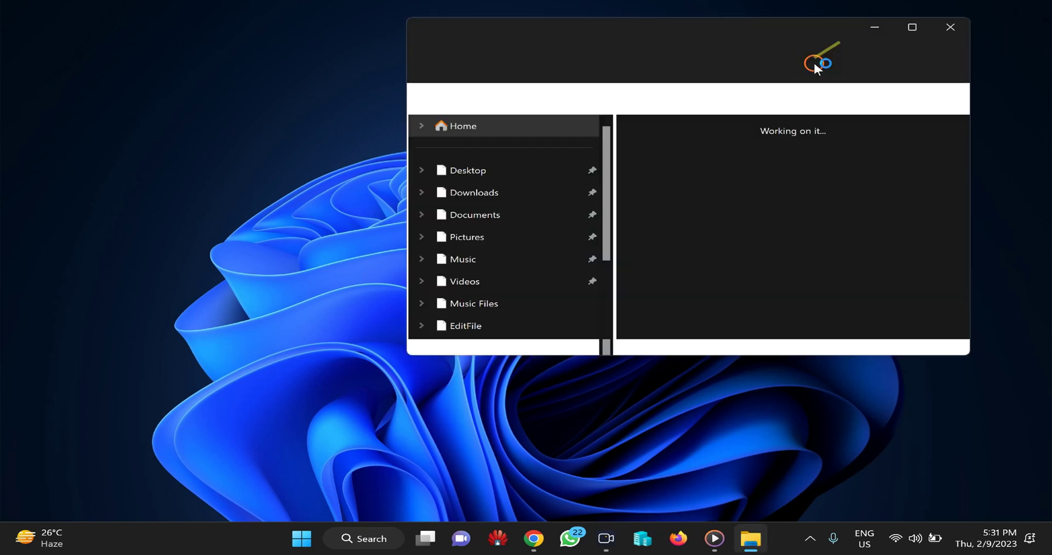
{"action": "left_click", "coordinate": [908, 28]}
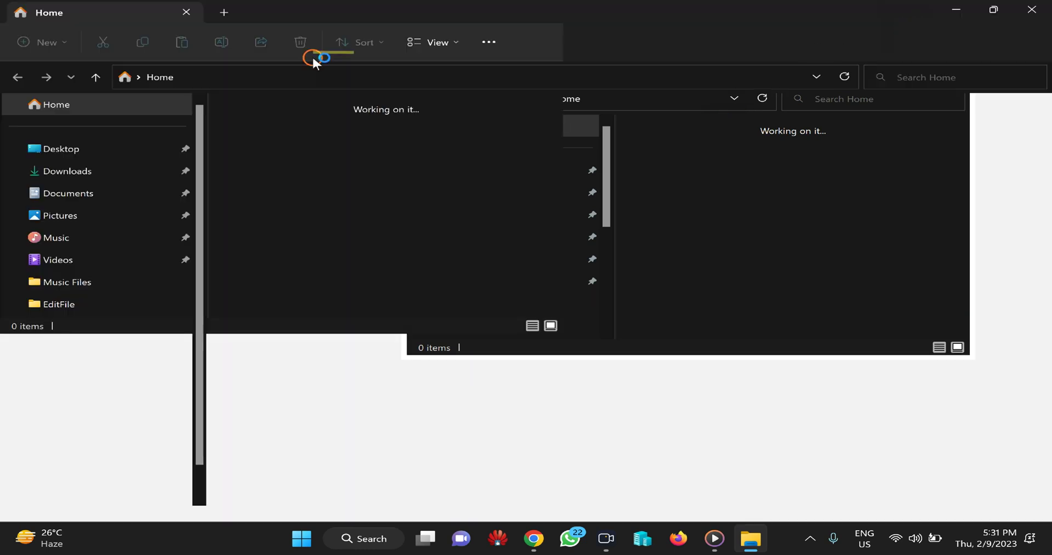
{"action": "left_click", "coordinate": [214, 79]}
{"action": "key", "text": "BackSpace"}
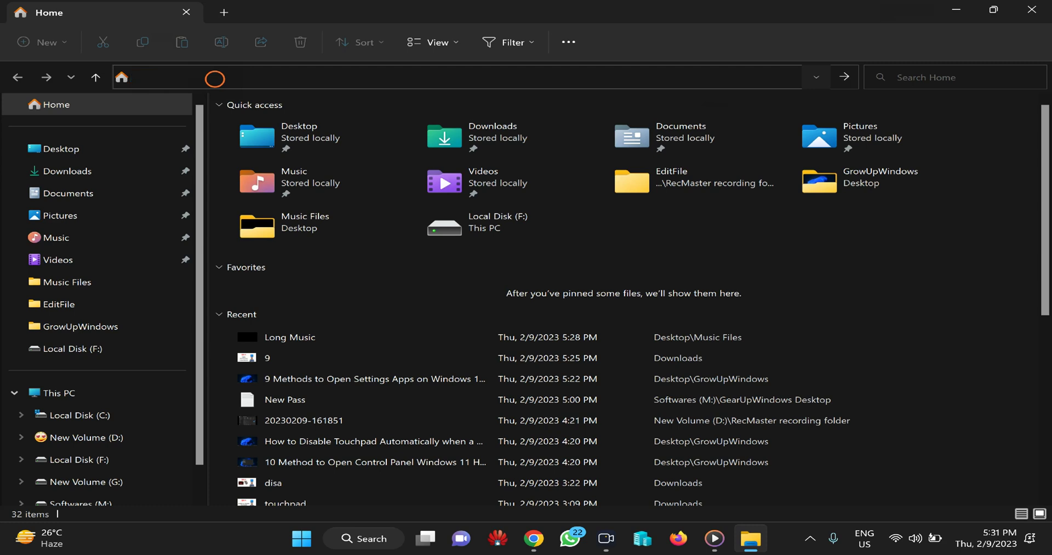
{"action": "type", "text": "ms-settings:"}
{"action": "key", "text": "Return"}
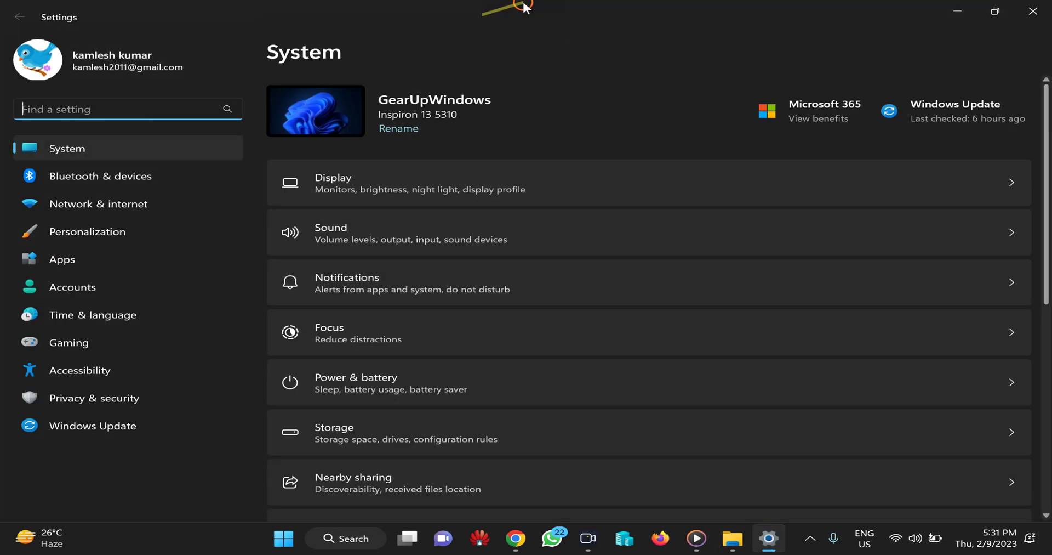
{"action": "left_click", "coordinate": [1036, 8]}
{"action": "left_click", "coordinate": [1036, 8]}
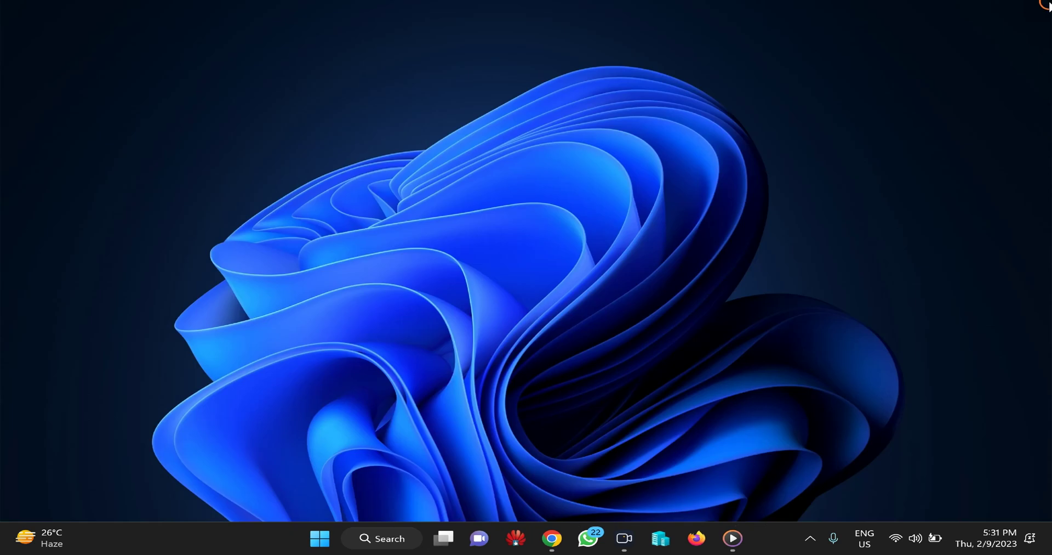
Open the Taskbar page of Settings from an empty area of the taskbar and close it
{"action": "right_click", "coordinate": [191, 545]}
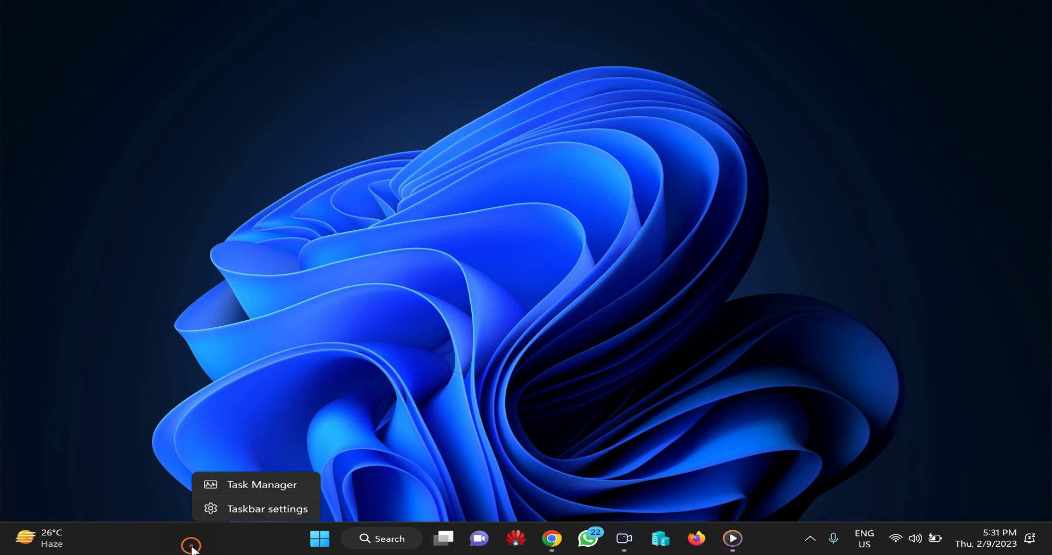
{"action": "left_click", "coordinate": [246, 509]}
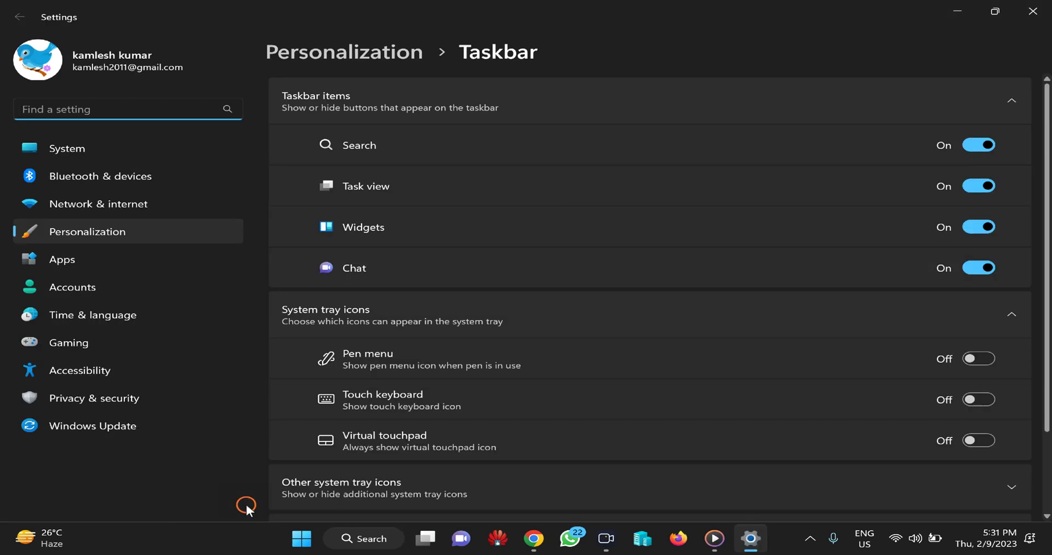
{"action": "left_click", "coordinate": [1044, 7]}
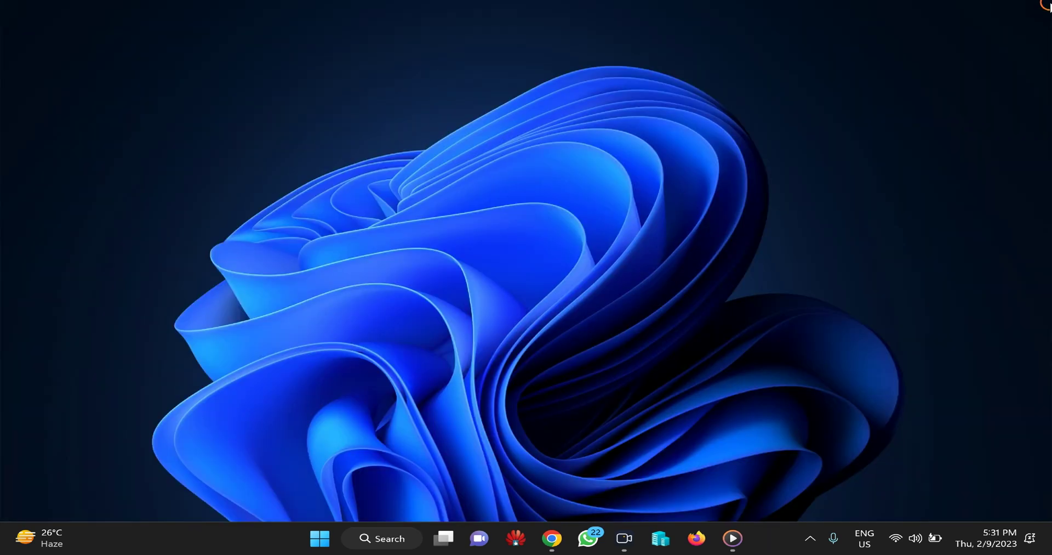
Open the Settings app from the Start button's list of system tools
{"action": "left_click", "coordinate": [321, 534]}
{"action": "right_click", "coordinate": [321, 538]}
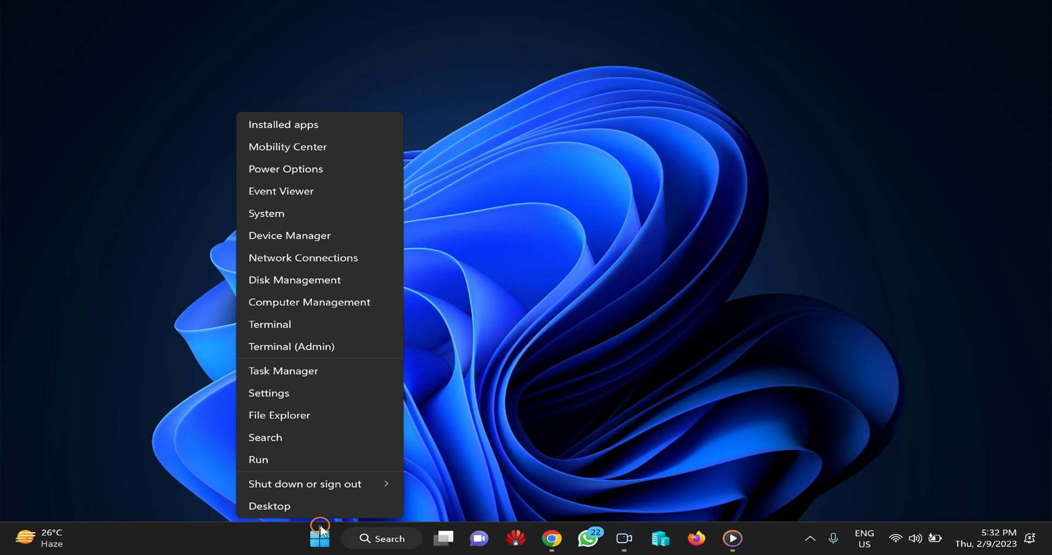
{"action": "left_click", "coordinate": [326, 393]}
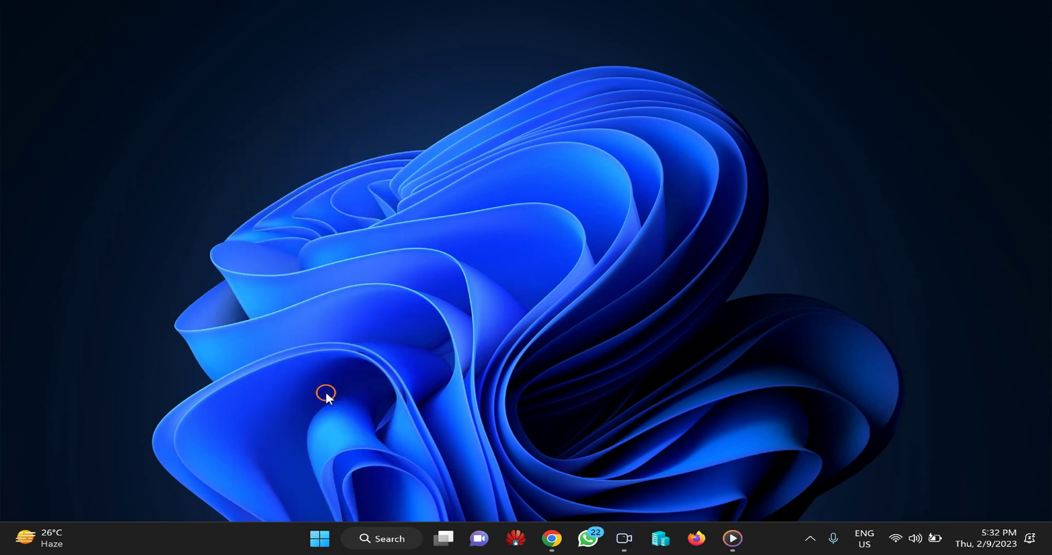